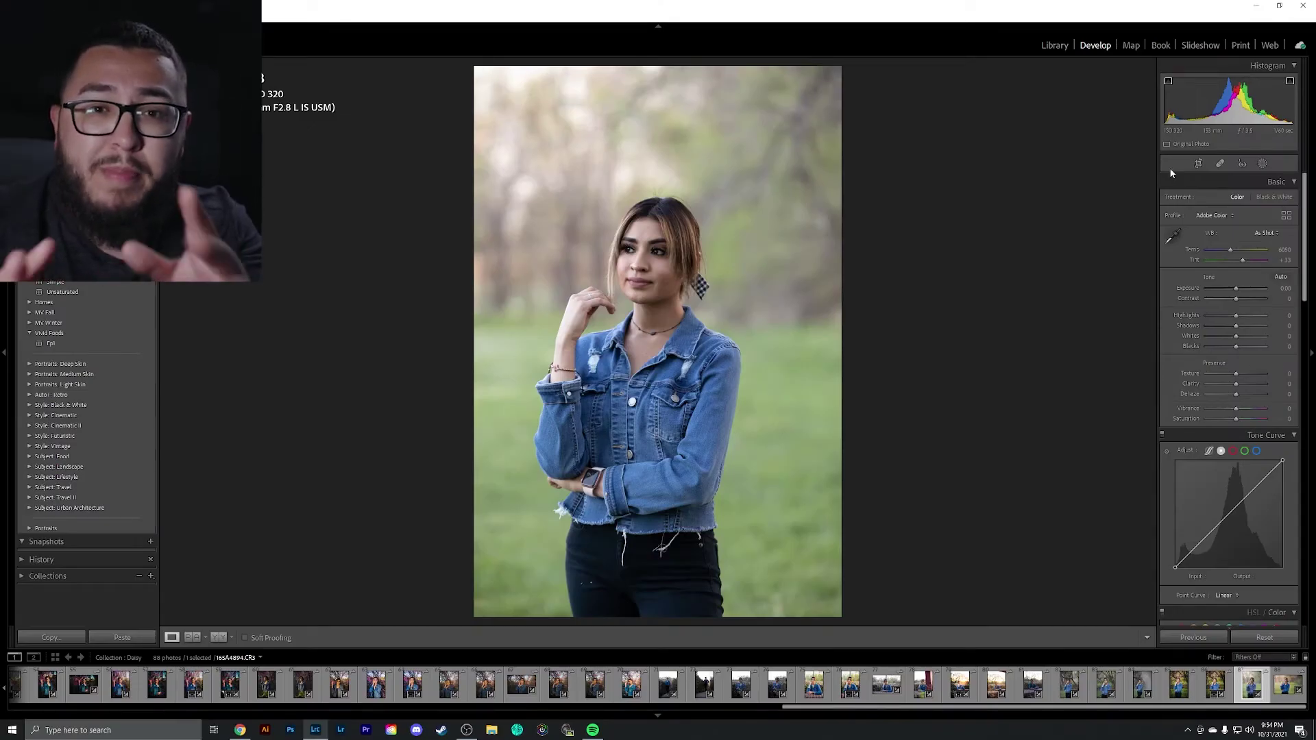
- Mask the woman with Select Subject as Mask 1 and leave its red overlay hidden
{"action": "left_click", "coordinate": [1263, 163]}
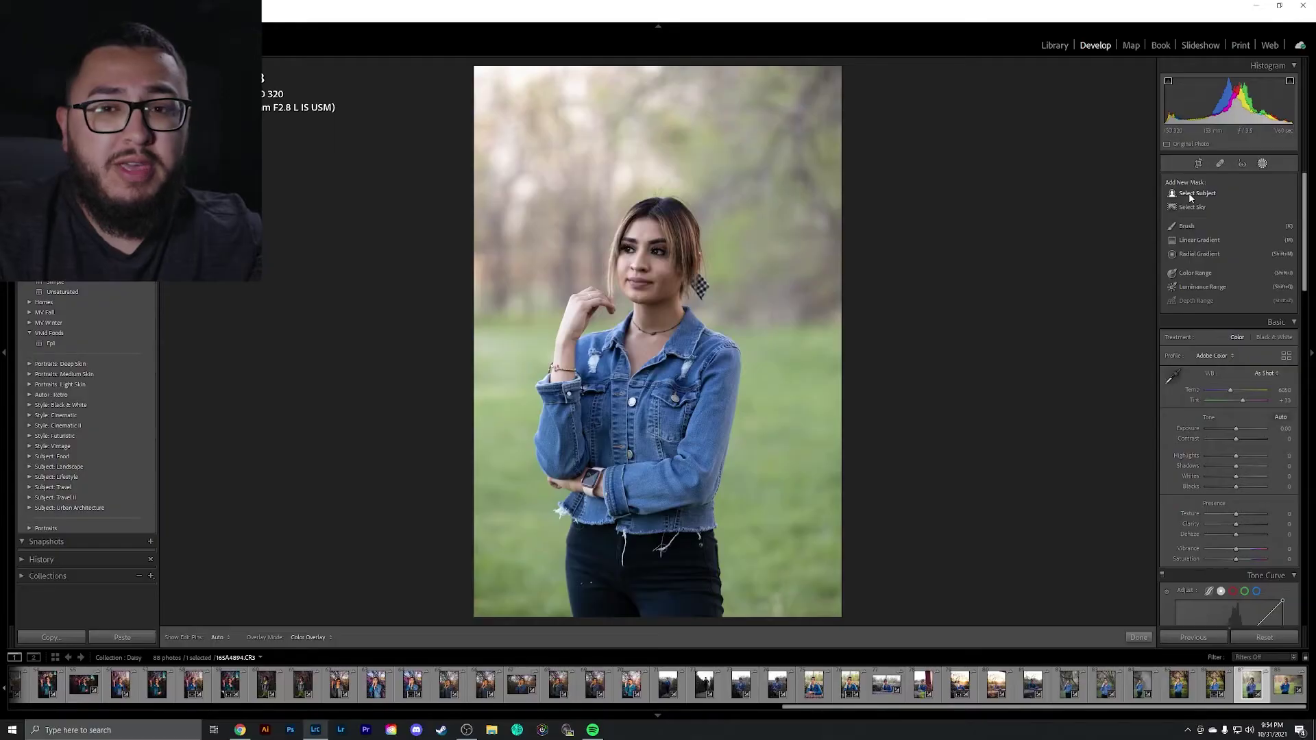
{"action": "left_click", "coordinate": [1190, 195]}
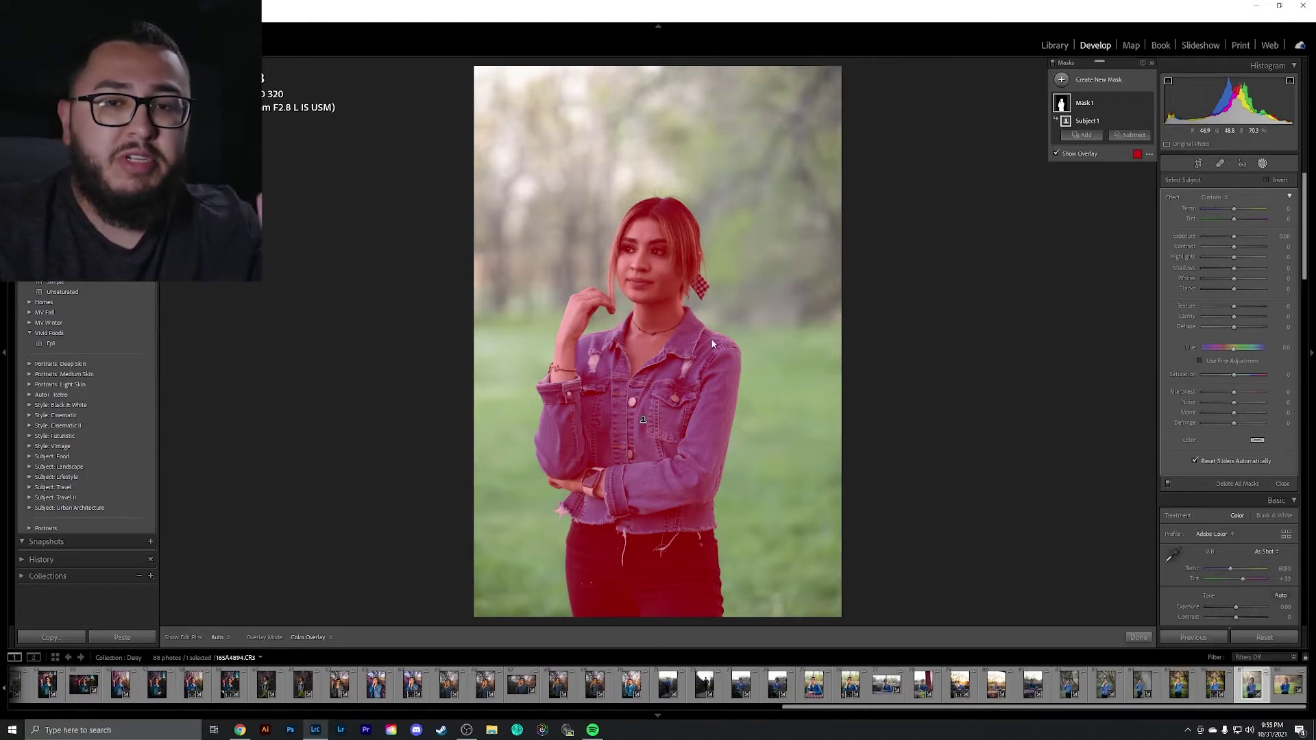
{"action": "left_click", "coordinate": [1056, 154]}
{"action": "left_click", "coordinate": [1056, 153]}
{"action": "left_click", "coordinate": [1056, 154]}
{"action": "left_click", "coordinate": [1056, 153]}
{"action": "left_click", "coordinate": [1056, 154]}
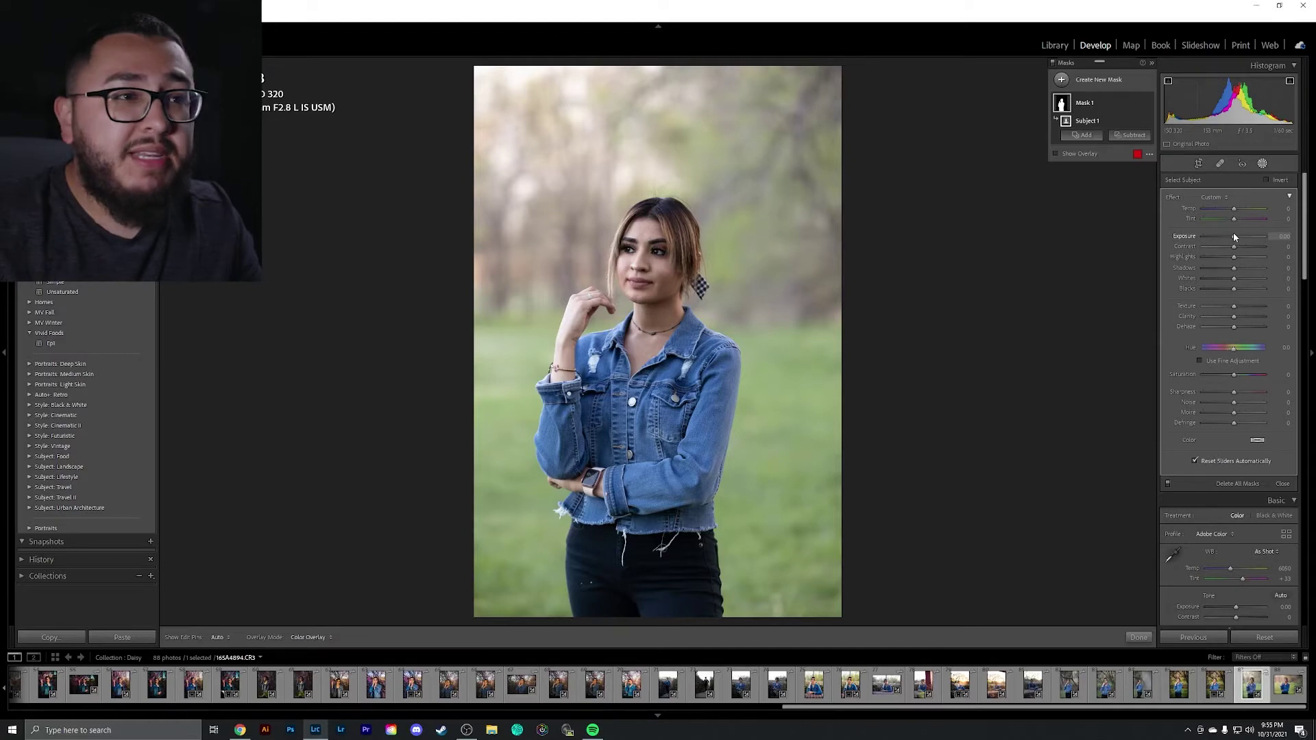
- Raise Mask 1's exposure to 1.04 to brighten the woman
{"action": "left_click_drag", "start_coordinate": [1232, 233], "coordinate": [1223, 289]}
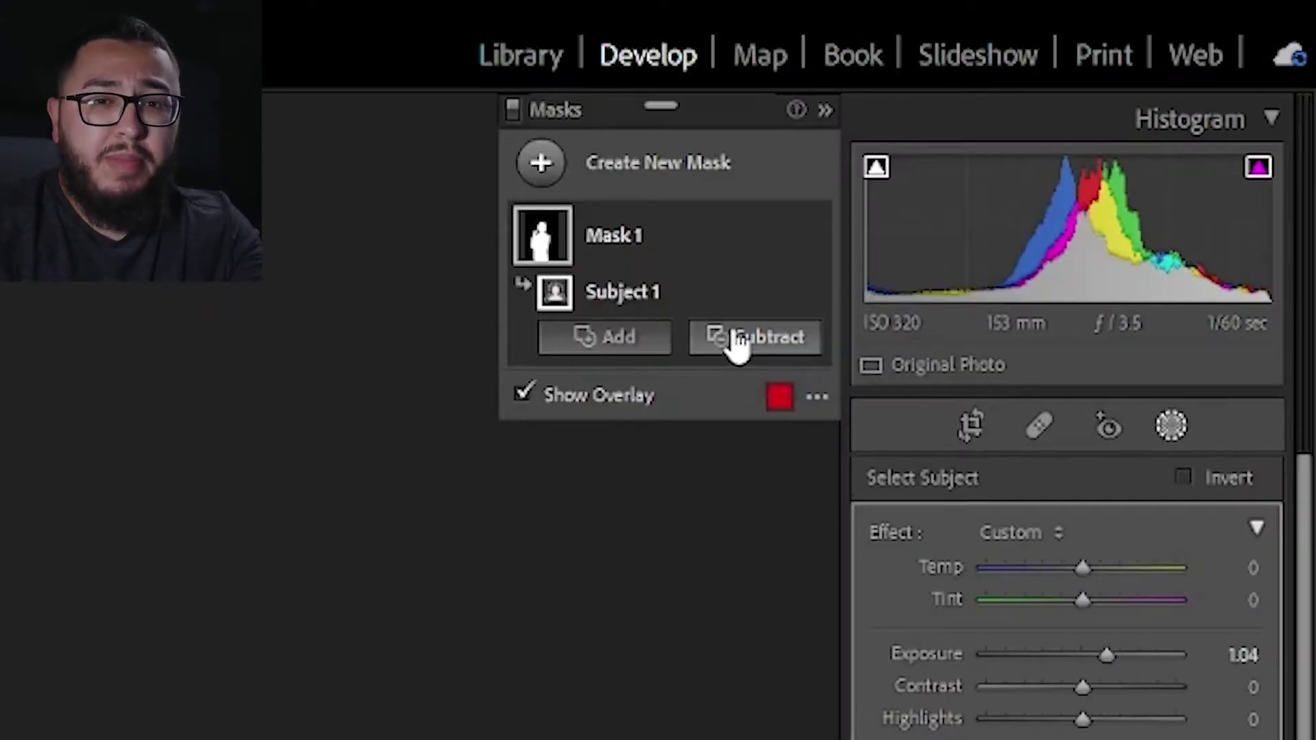
{"action": "left_click", "coordinate": [734, 338]}
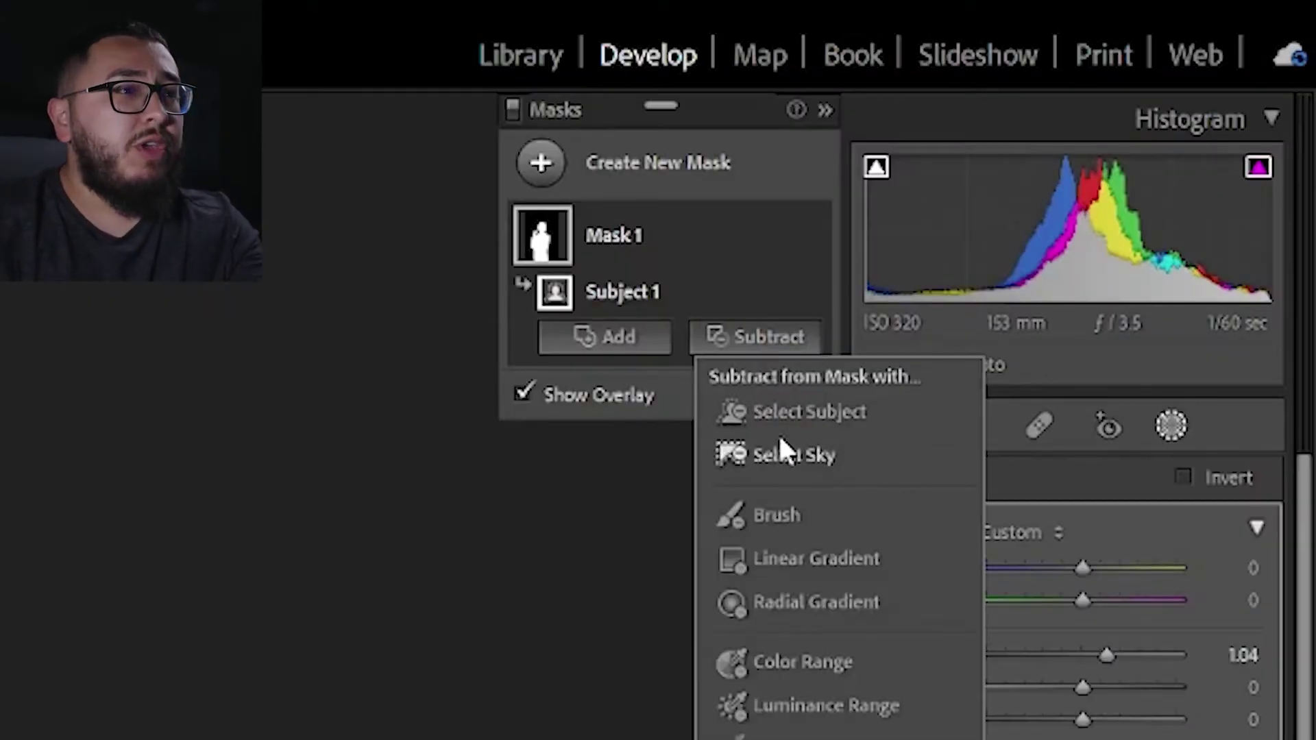
- Paint the jeans out of Mask 1 with a subtracting brush
{"action": "left_click", "coordinate": [787, 515]}
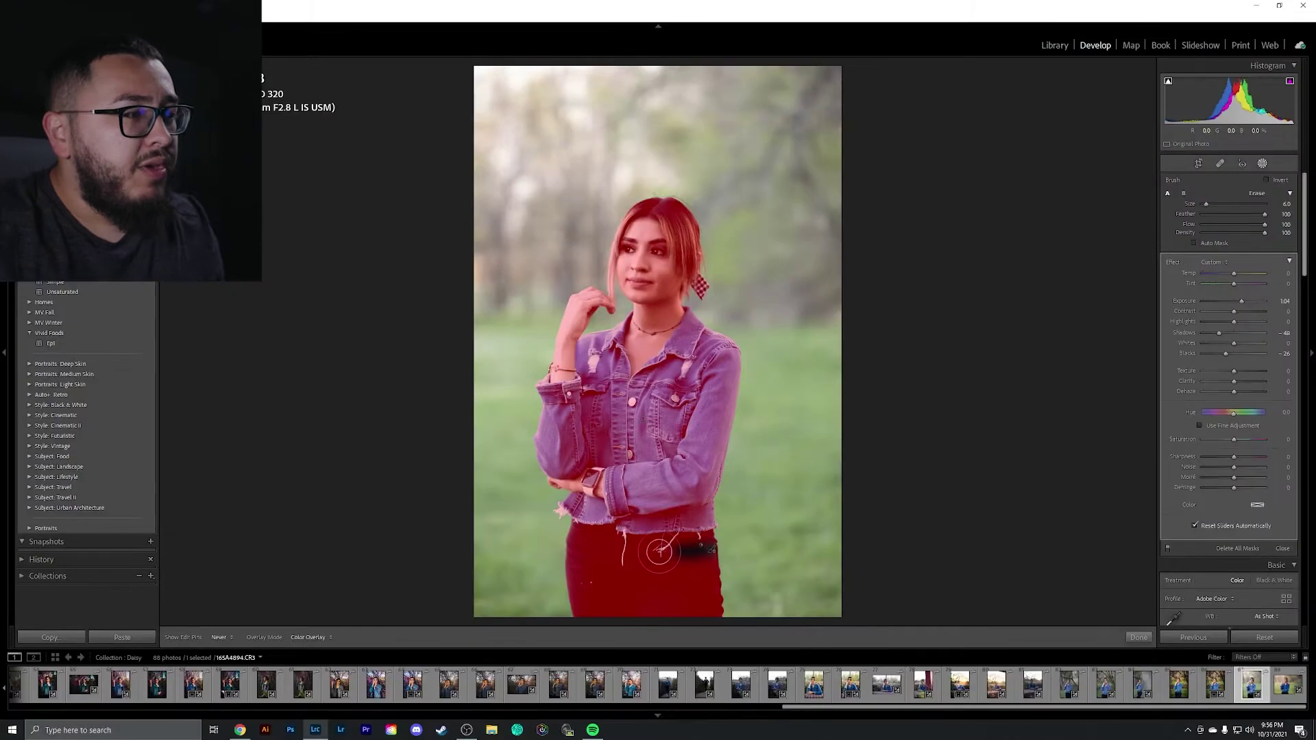
{"action": "mouse_move", "coordinate": [659, 550]}
{"action": "left_mouse_down"}
{"action": "mouse_move", "coordinate": [576, 548]}
{"action": "mouse_move", "coordinate": [706, 548]}
{"action": "mouse_move", "coordinate": [542, 606]}
{"action": "left_mouse_up"}
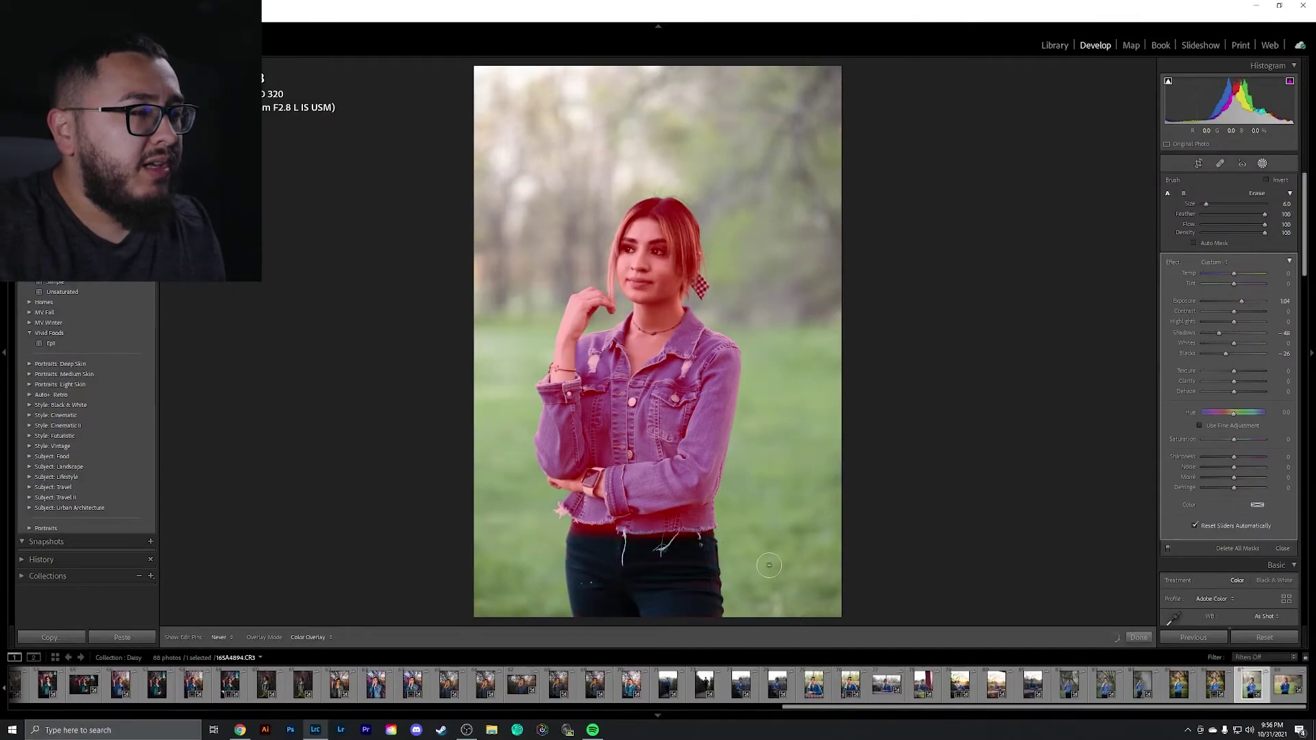
{"action": "left_click_drag", "start_coordinate": [636, 610], "coordinate": [648, 600]}
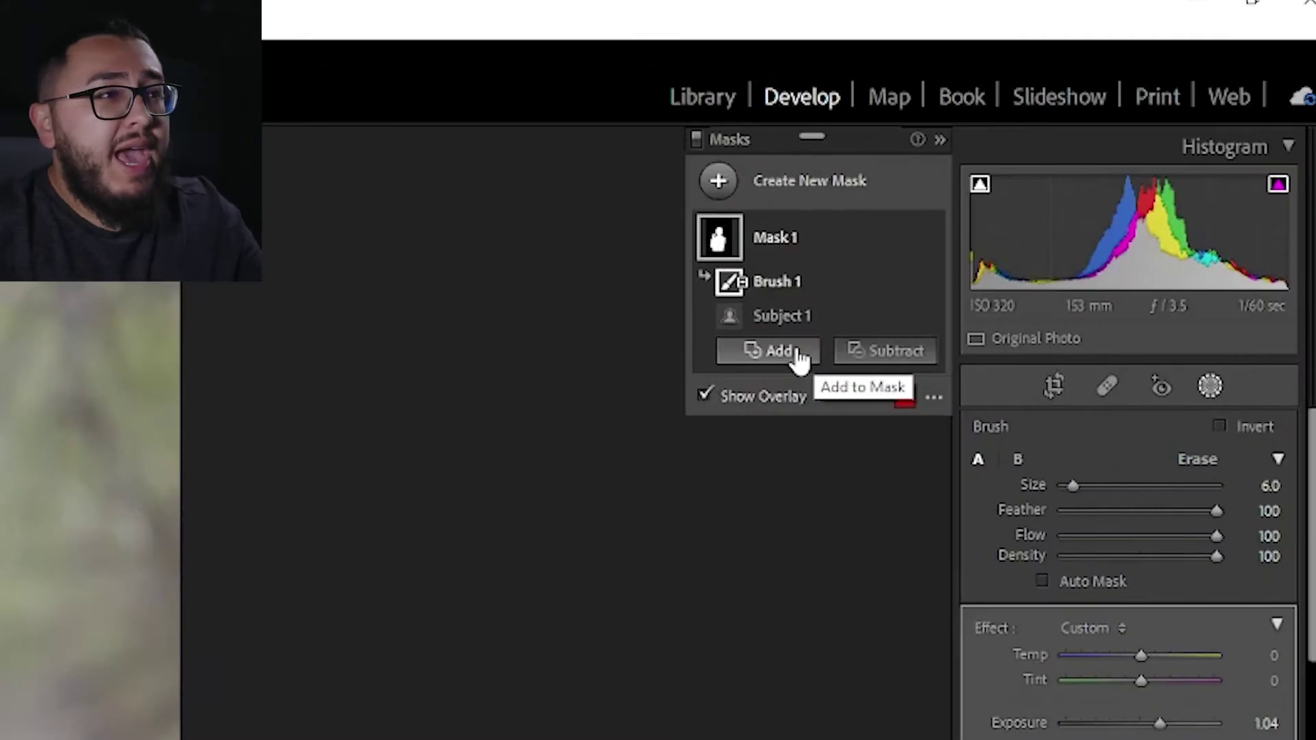
- Paint the waist and jeans back into Mask 1 with an adding brush
{"action": "left_click", "coordinate": [800, 356]}
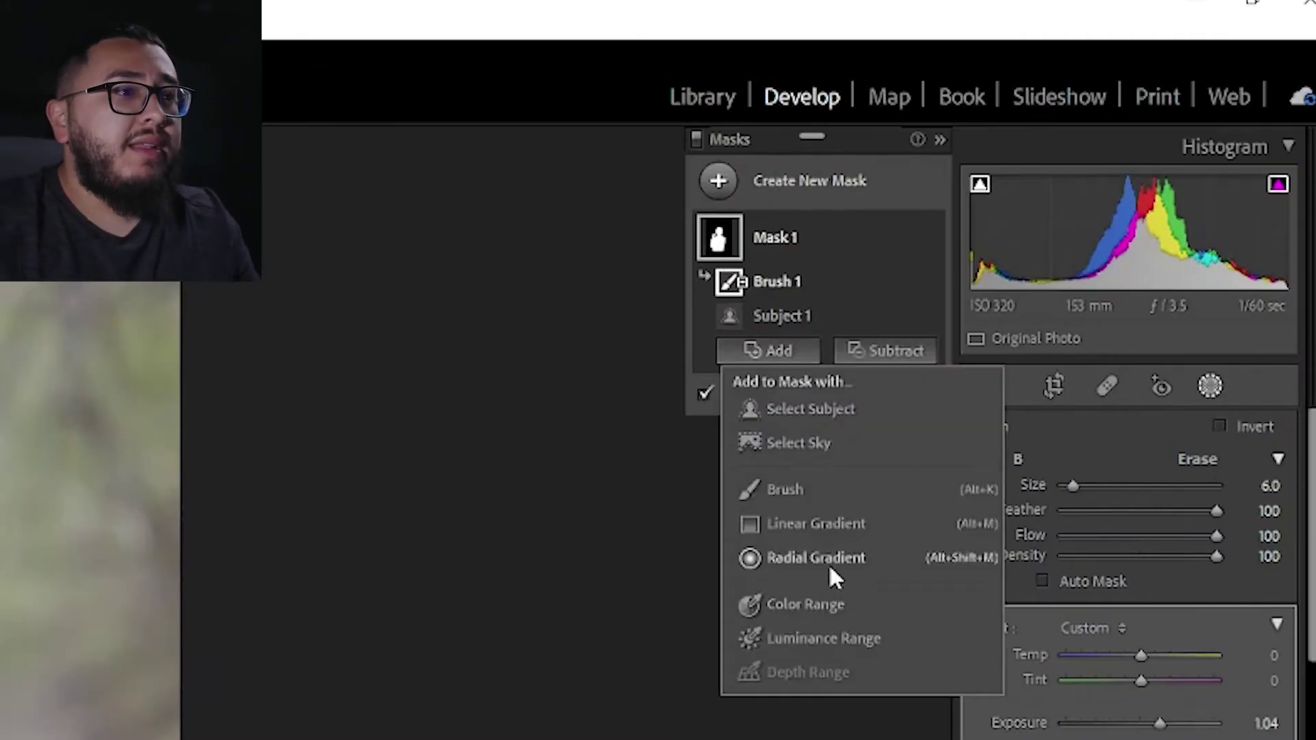
{"action": "left_click", "coordinate": [844, 487]}
{"action": "mouse_move", "coordinate": [668, 547]}
{"action": "left_mouse_down"}
{"action": "mouse_move", "coordinate": [587, 538]}
{"action": "mouse_move", "coordinate": [610, 603]}
{"action": "left_mouse_up"}
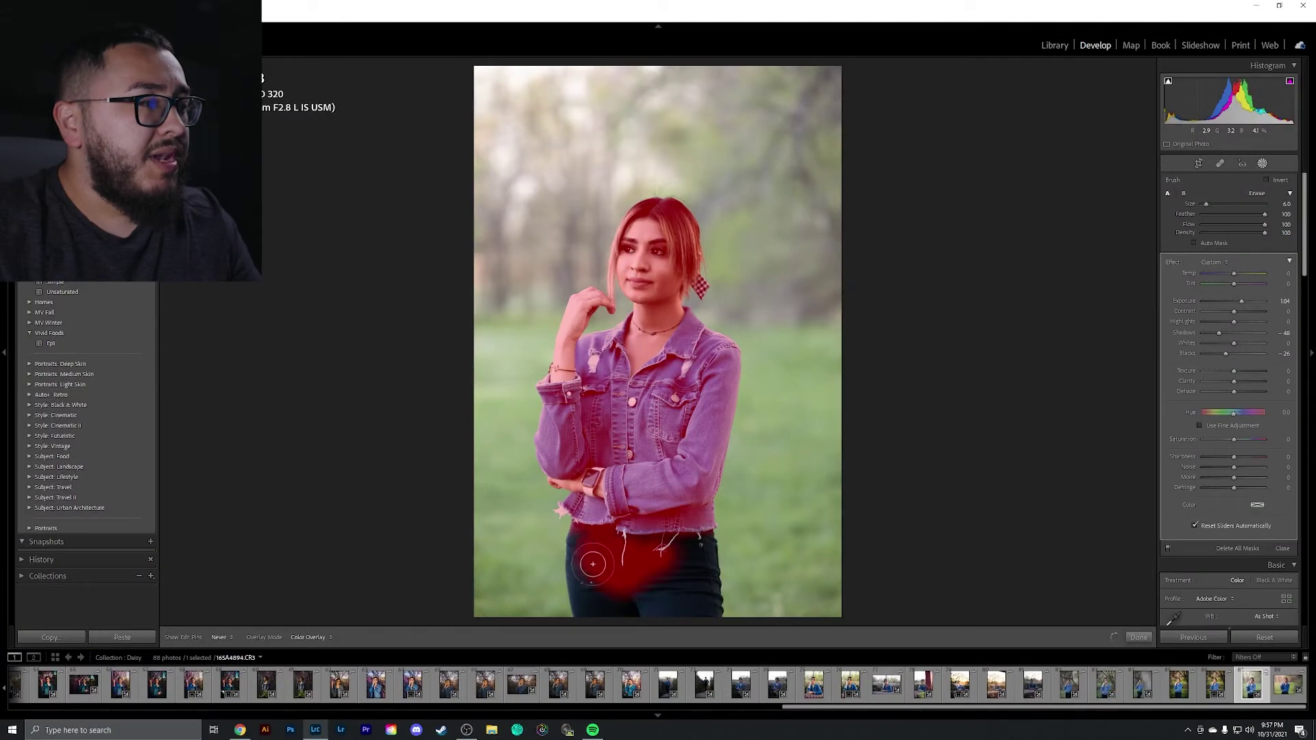
{"action": "left_click_drag", "start_coordinate": [645, 538], "coordinate": [699, 538]}
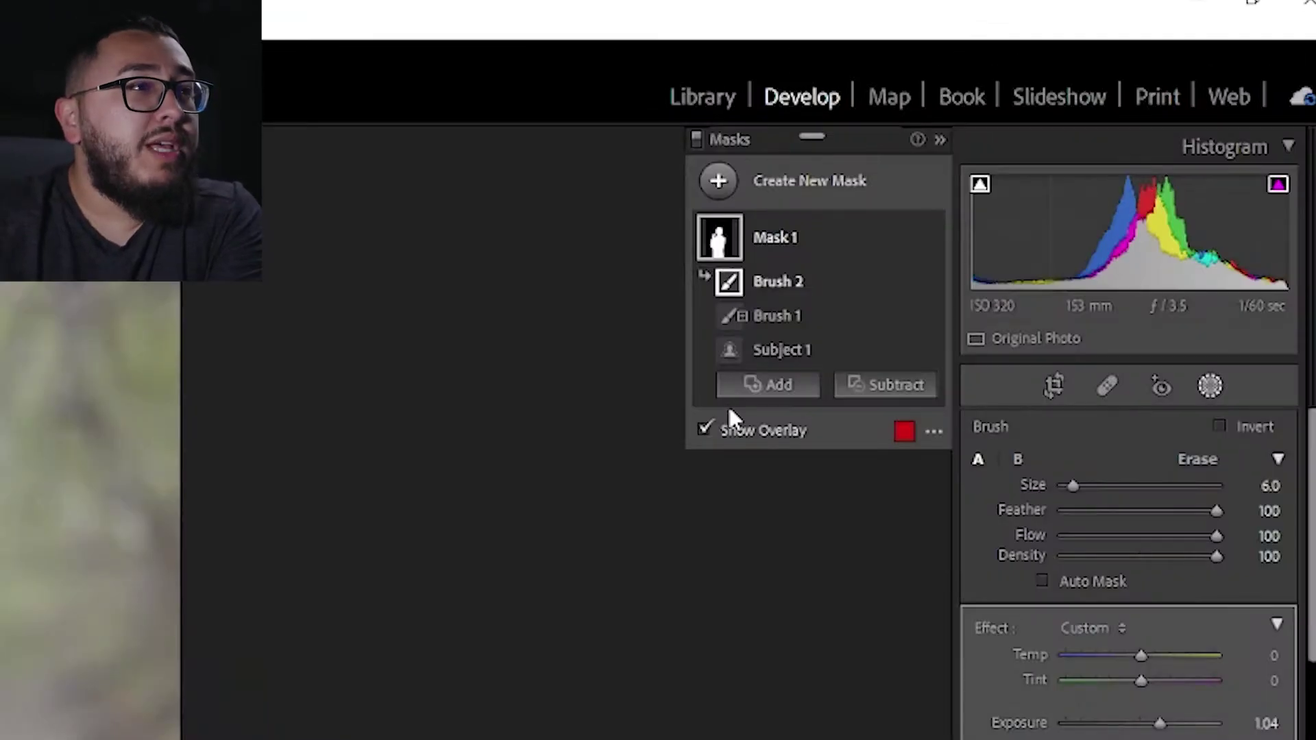
- Drag a linear gradient down across the photo's upper background as Mask 2, then rename it
{"action": "left_click", "coordinate": [719, 182]}
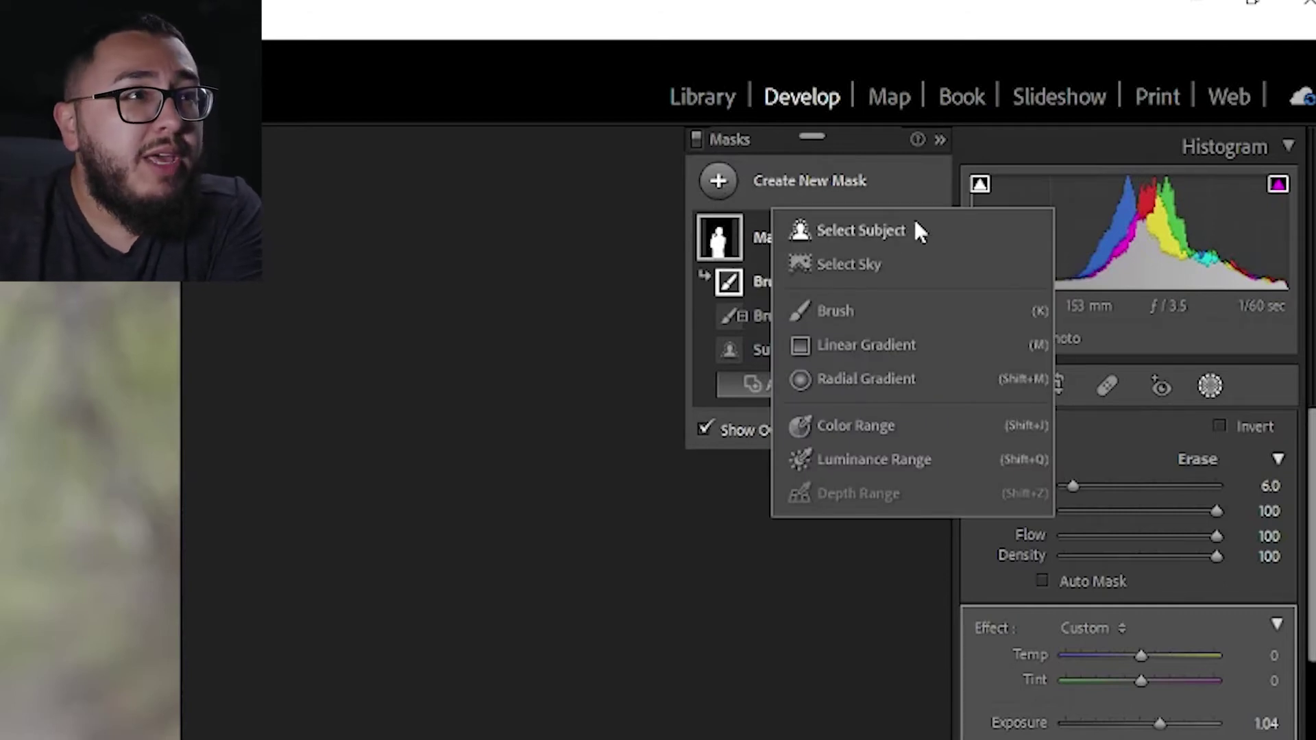
{"action": "left_click", "coordinate": [889, 341]}
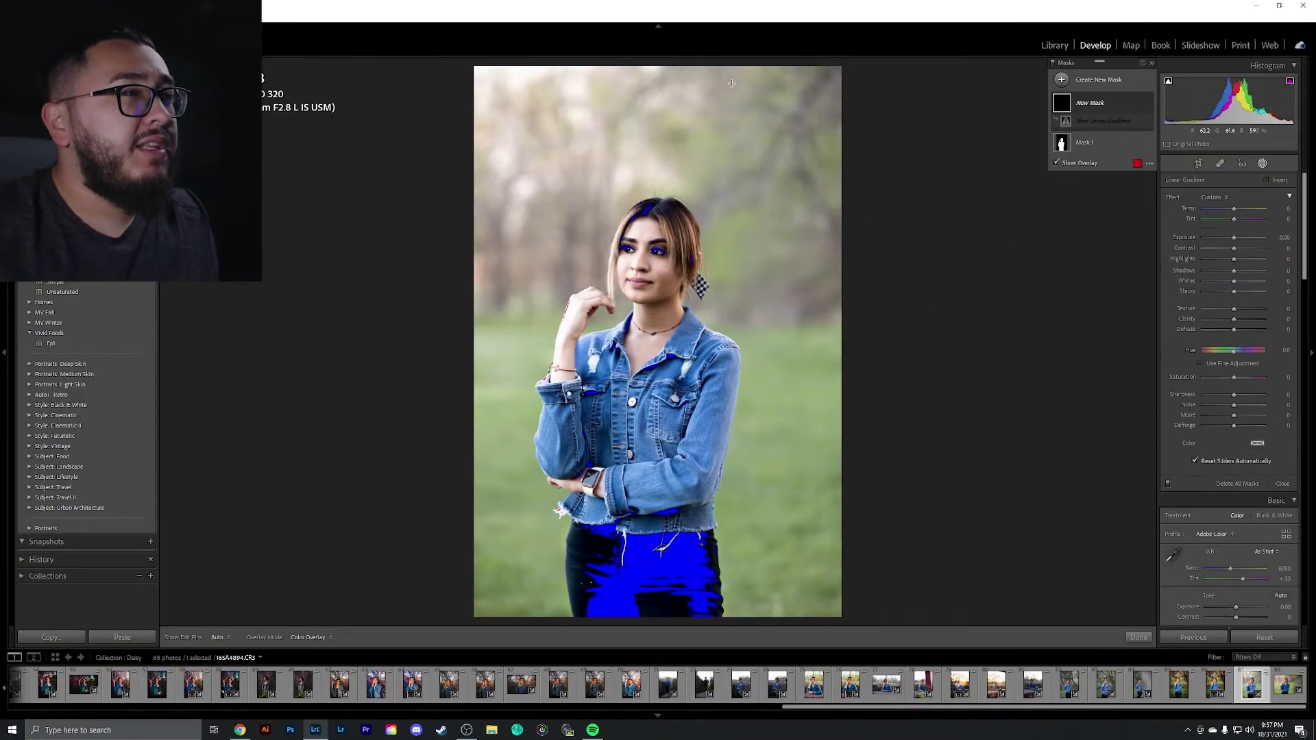
{"action": "left_click_drag", "start_coordinate": [734, 68], "coordinate": [734, 308]}
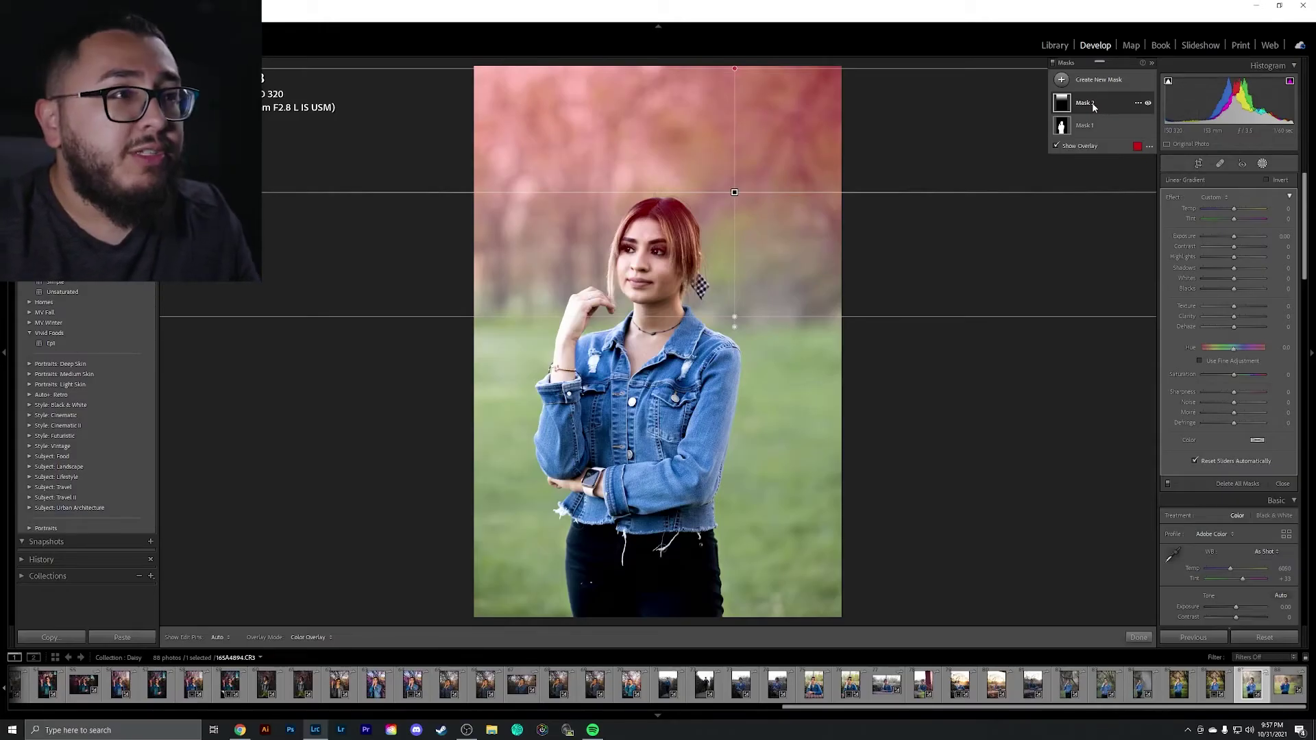
{"action": "double_click", "coordinate": [1086, 103]}
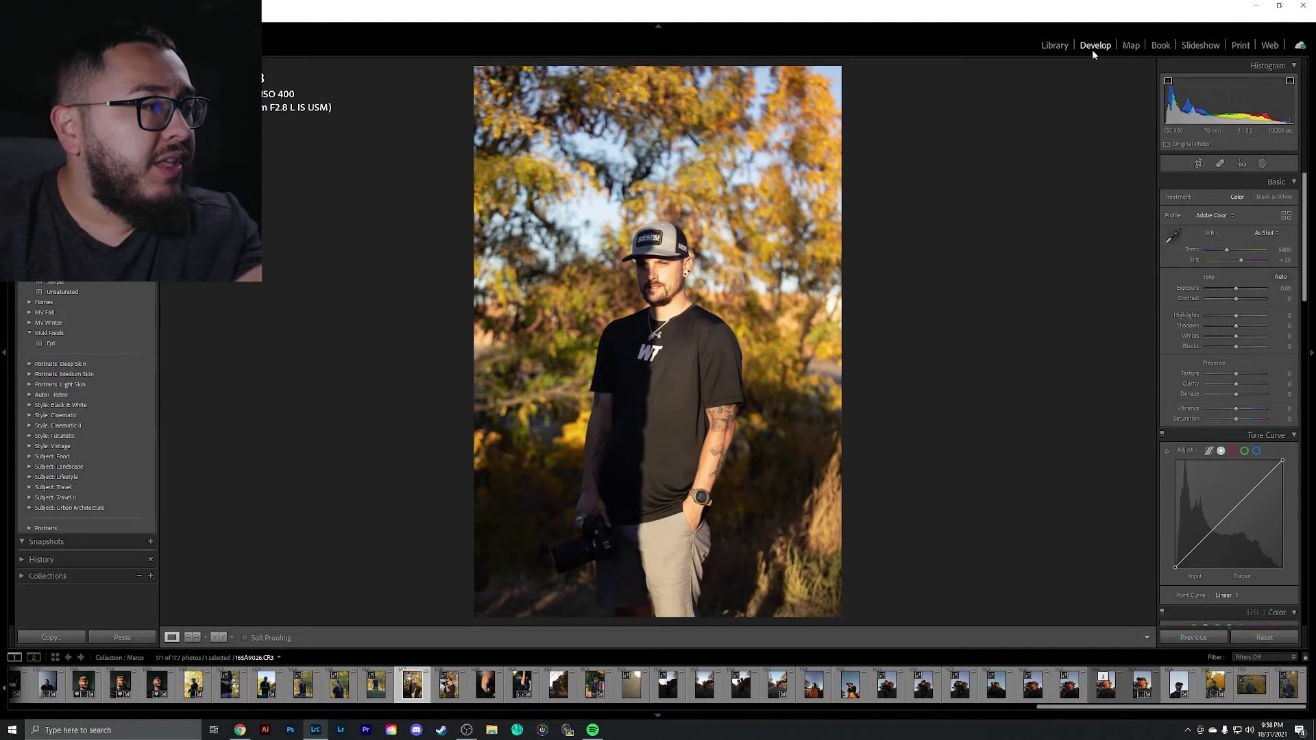
- Mask the man in the cap with Select Subject and zoom in on the nearby foliage to check it
{"action": "left_click", "coordinate": [1263, 165]}
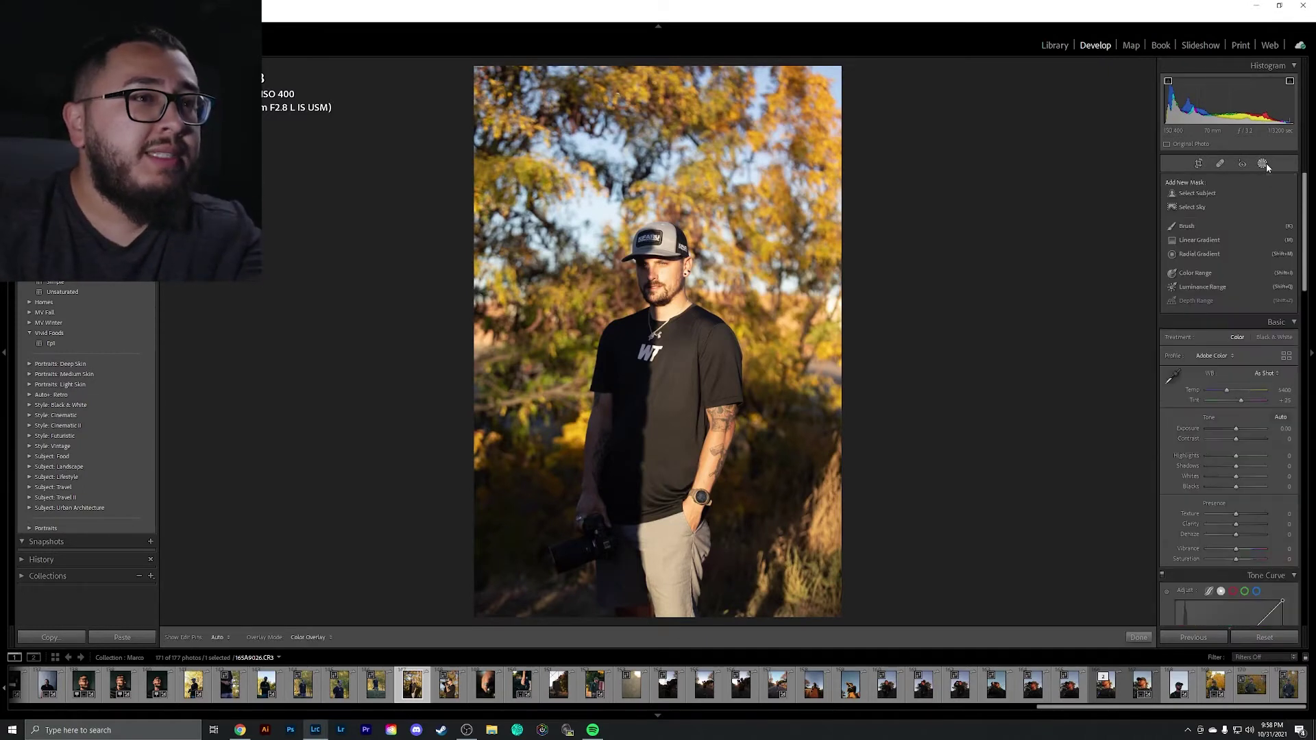
{"action": "left_click", "coordinate": [1197, 194]}
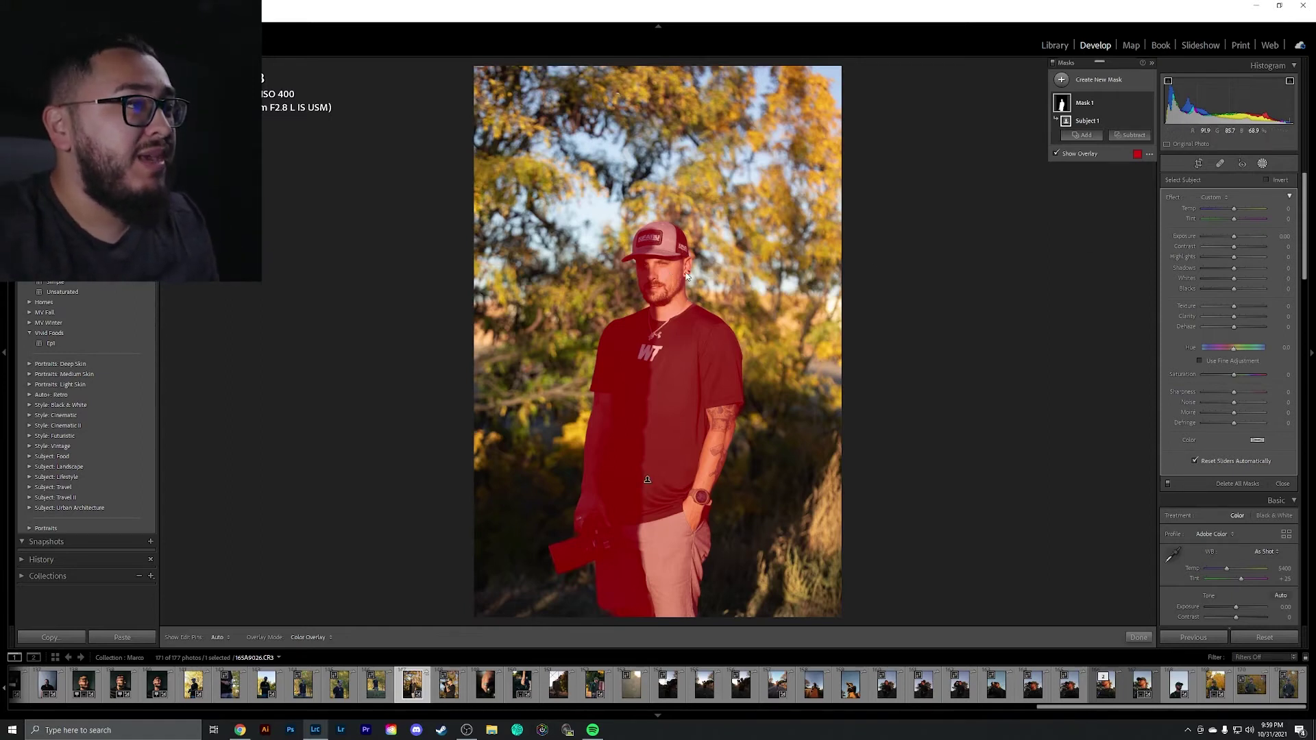
{"action": "left_click", "coordinate": [787, 261]}
{"action": "left_click", "coordinate": [827, 245]}
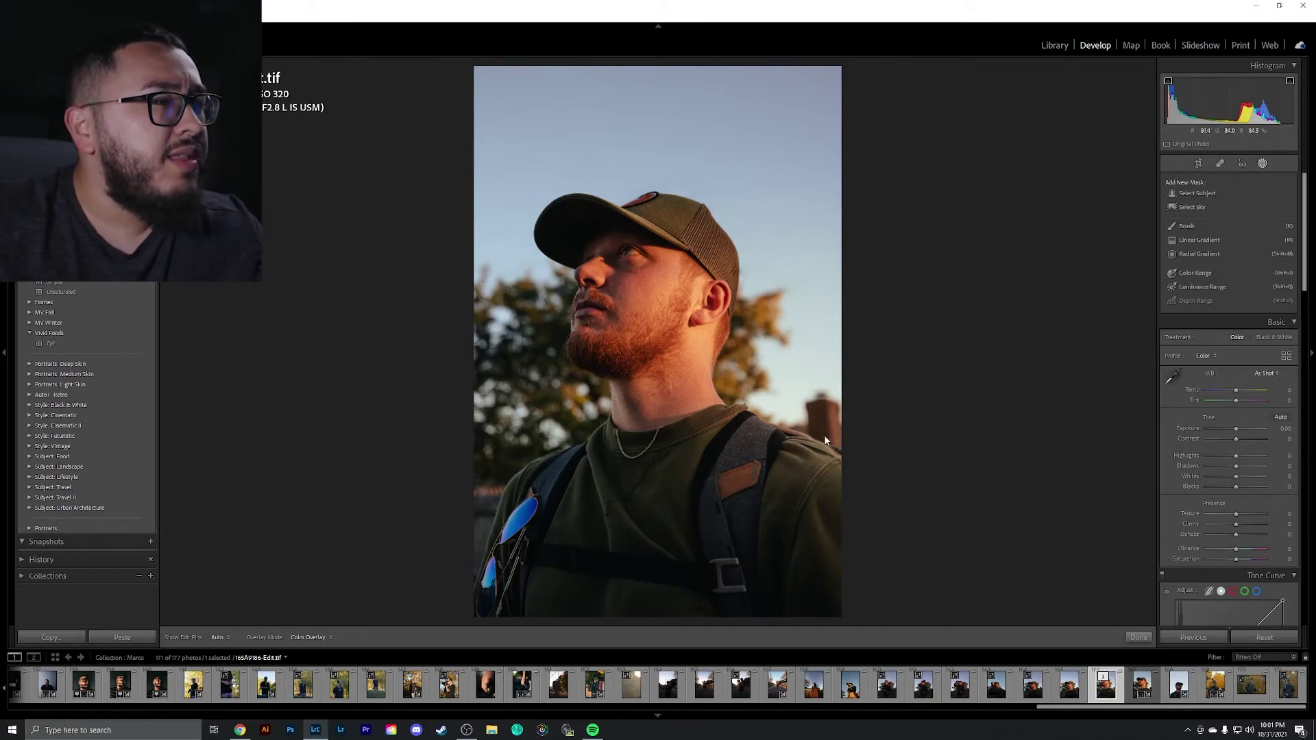
- Add a Select Sky mask covering the sky behind the man looking up
{"action": "left_click", "coordinate": [1194, 207]}
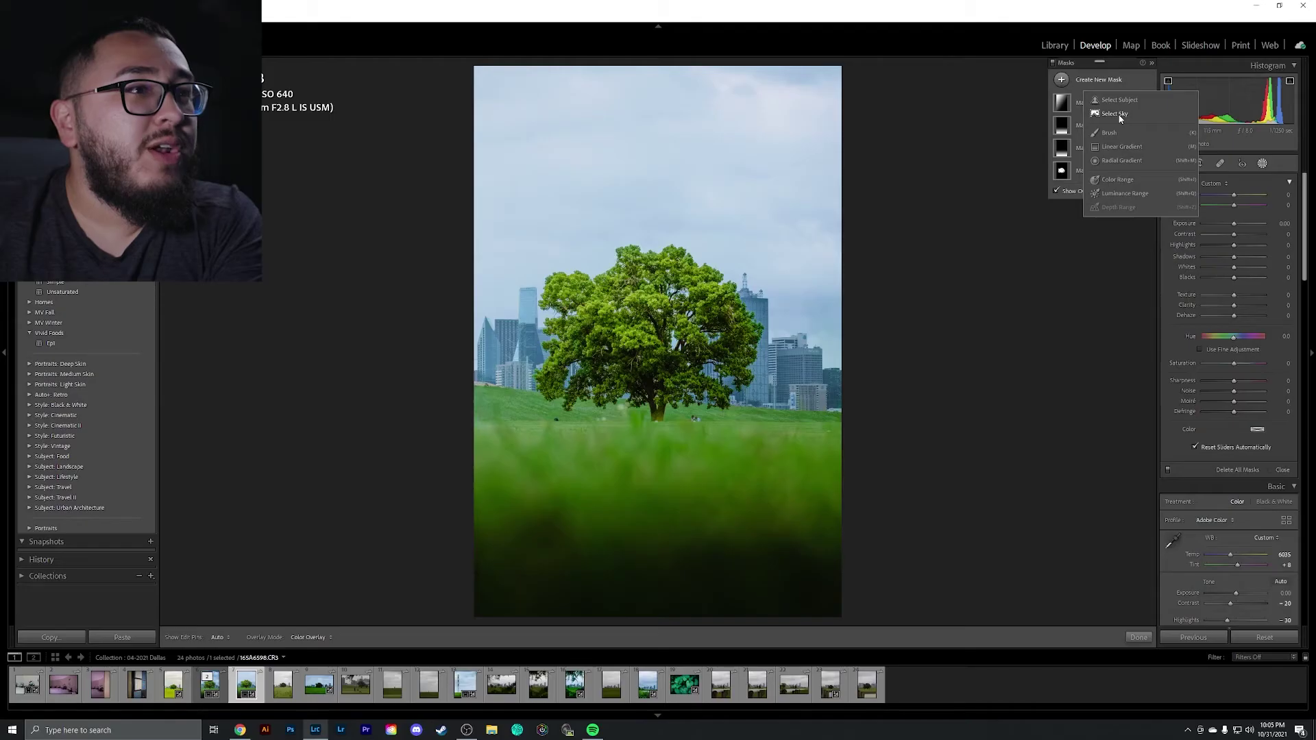
- Add a Select Sky mask to the tree photo and inspect its edges around the skyline buildings
{"action": "left_click", "coordinate": [1115, 114]}
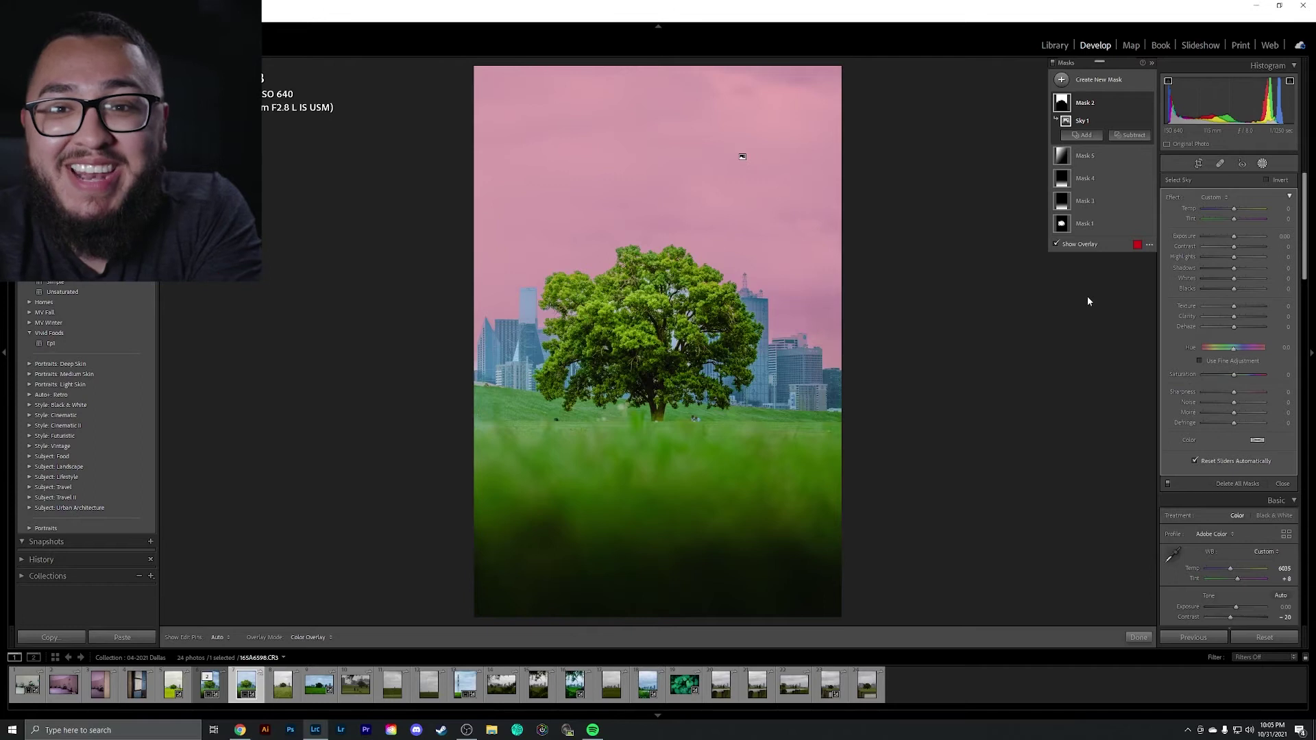
{"action": "left_click", "coordinate": [821, 325]}
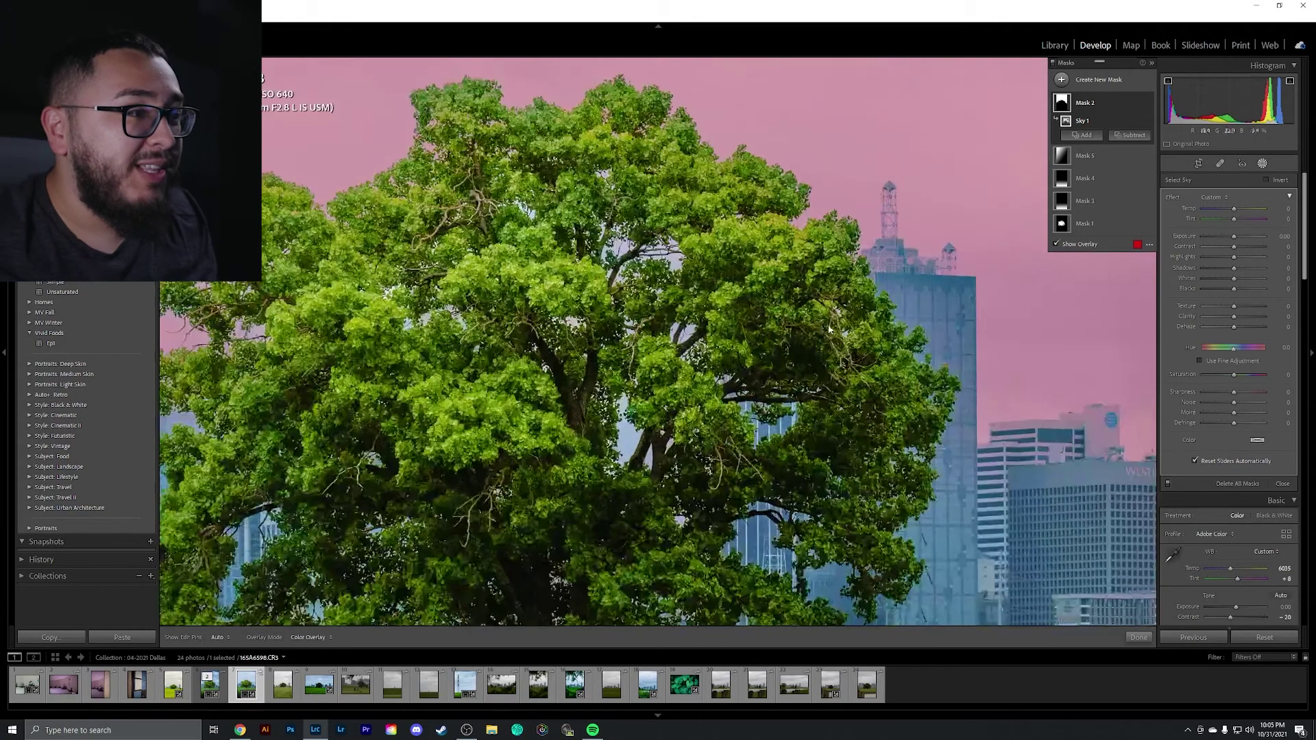
{"action": "left_click_drag", "start_coordinate": [728, 291], "coordinate": [597, 361]}
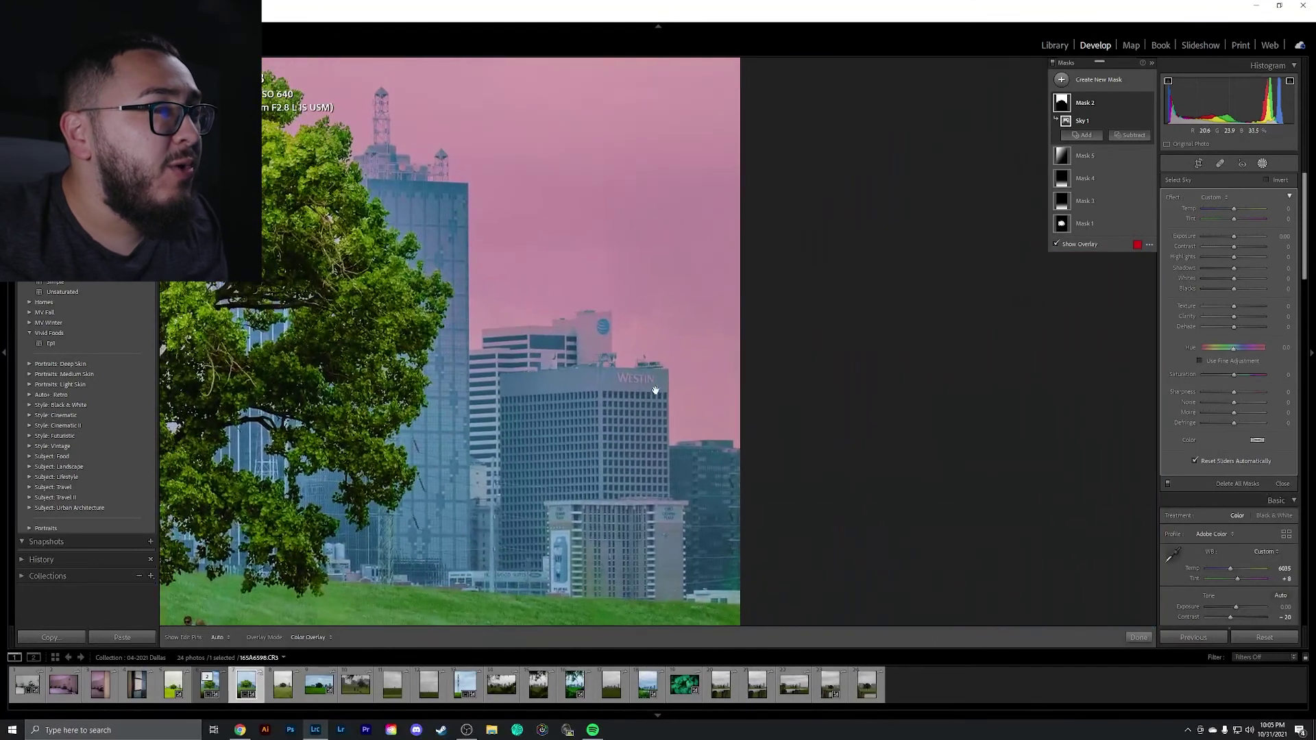
{"action": "left_click_drag", "start_coordinate": [476, 238], "coordinate": [697, 376]}
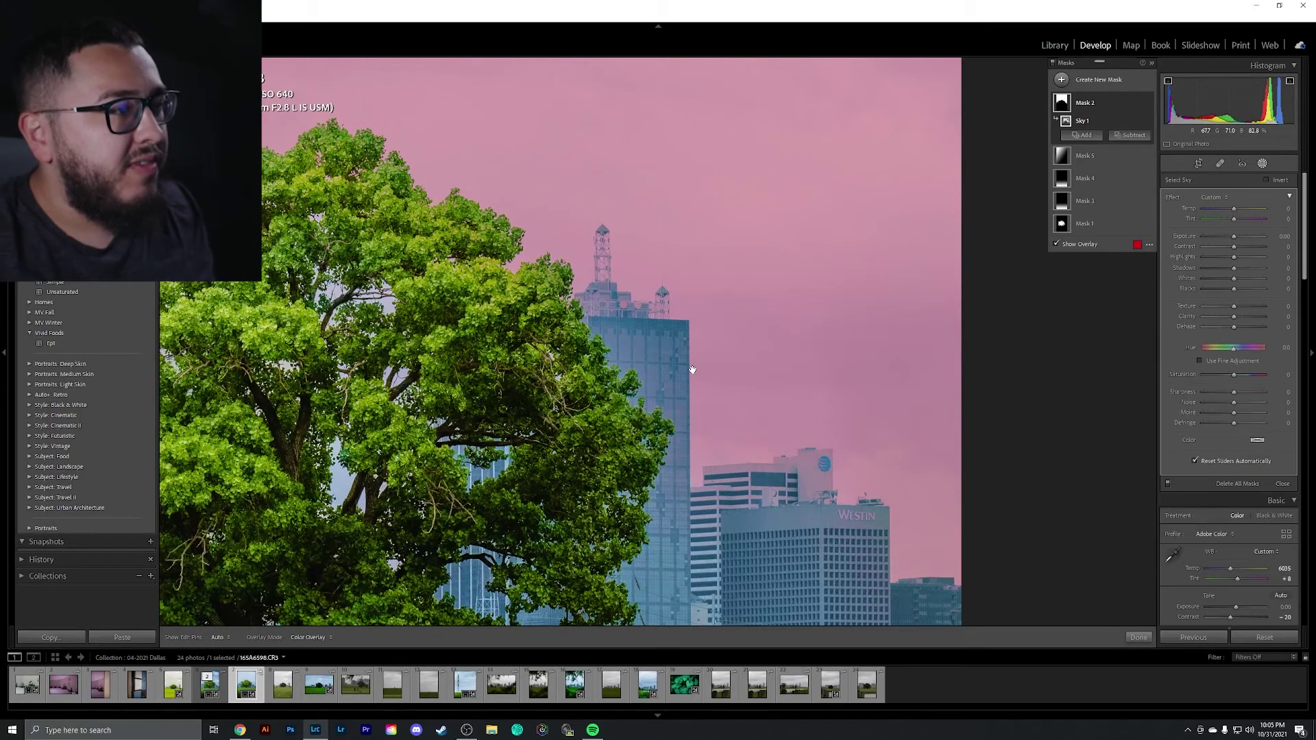
{"action": "left_click_drag", "start_coordinate": [442, 245], "coordinate": [502, 266]}
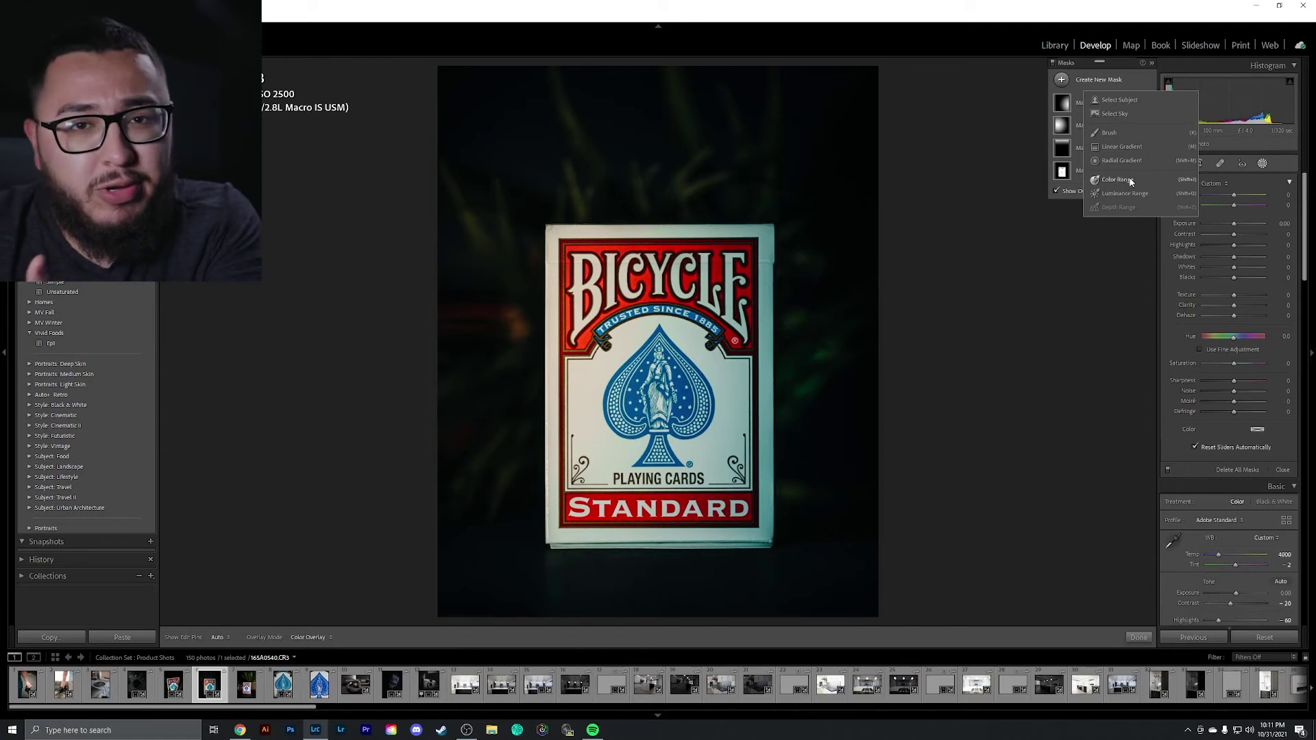
- Create a Color Range mask sampled from the Bicycle card's red border
{"action": "left_click", "coordinate": [1130, 180]}
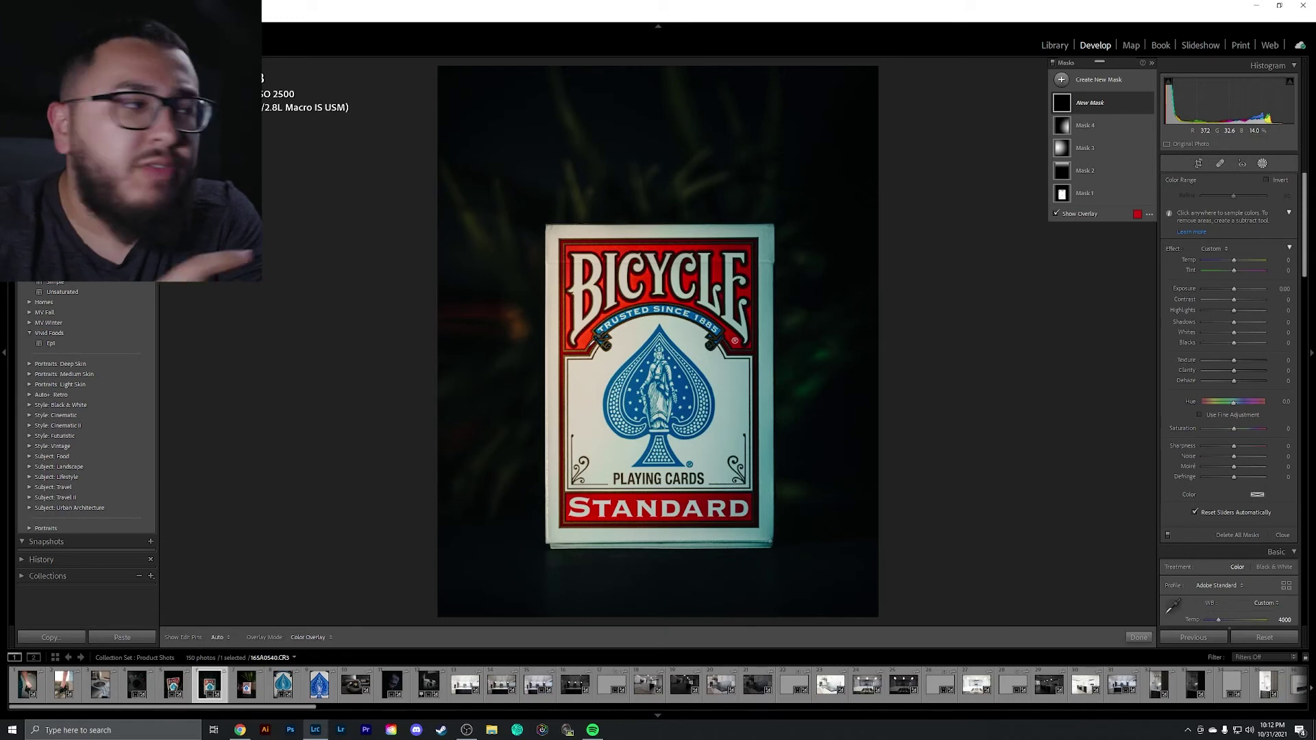
{"action": "left_click", "coordinate": [600, 244]}
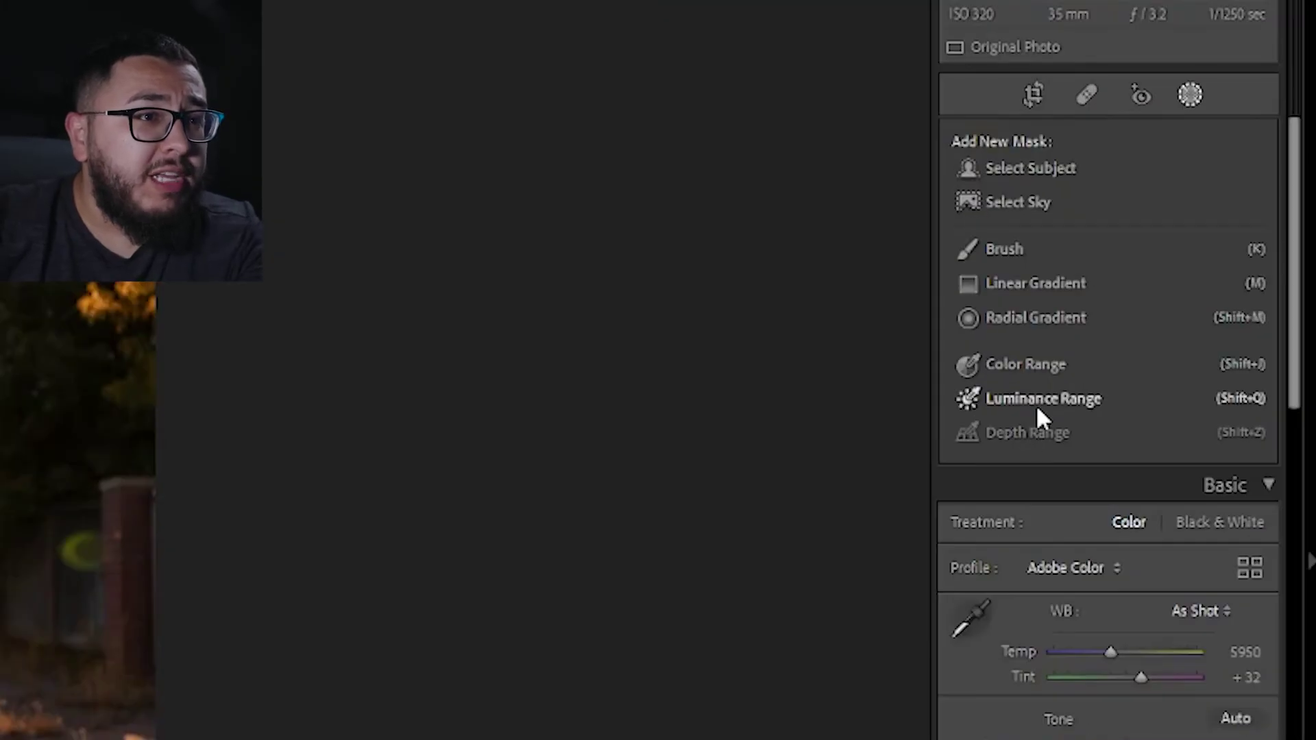
- Sample the sunset sky for a Luminance Range mask, set falloff to 65/90–100/100, and show the luminance map
{"action": "left_click", "coordinate": [1035, 403]}
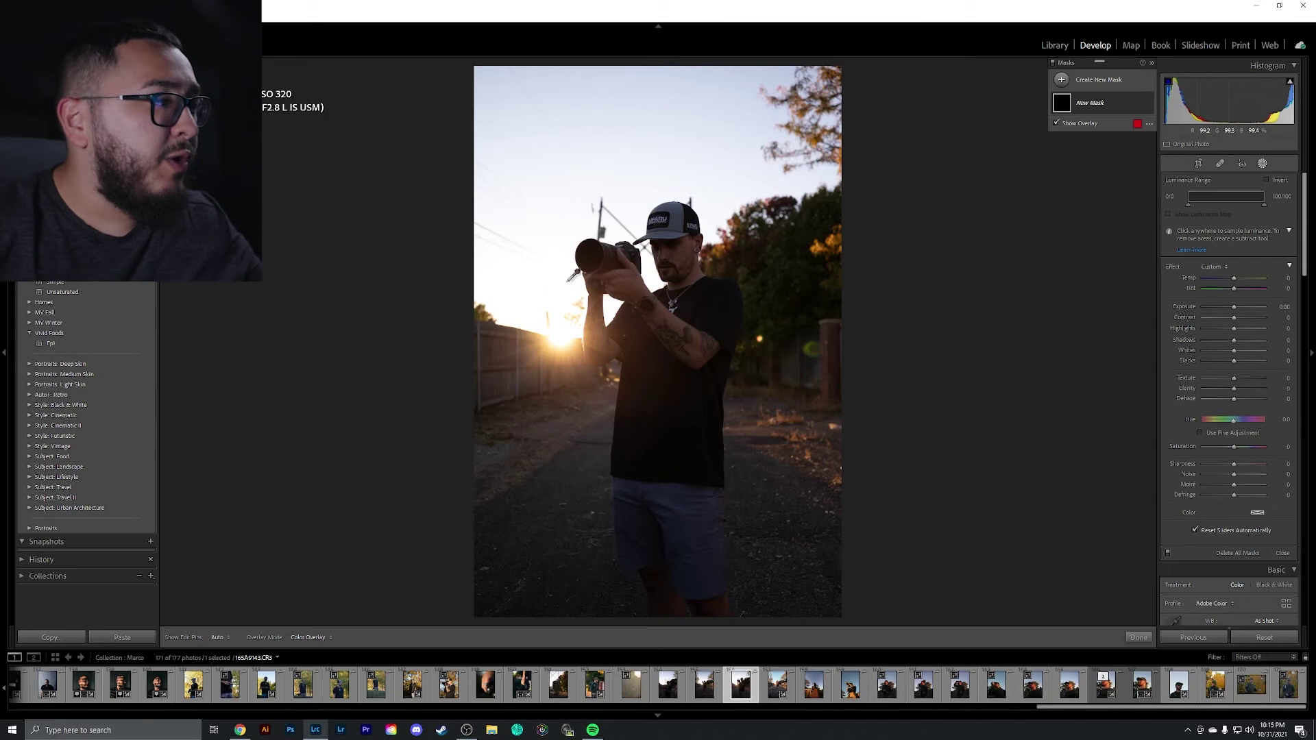
{"action": "left_click", "coordinate": [561, 339]}
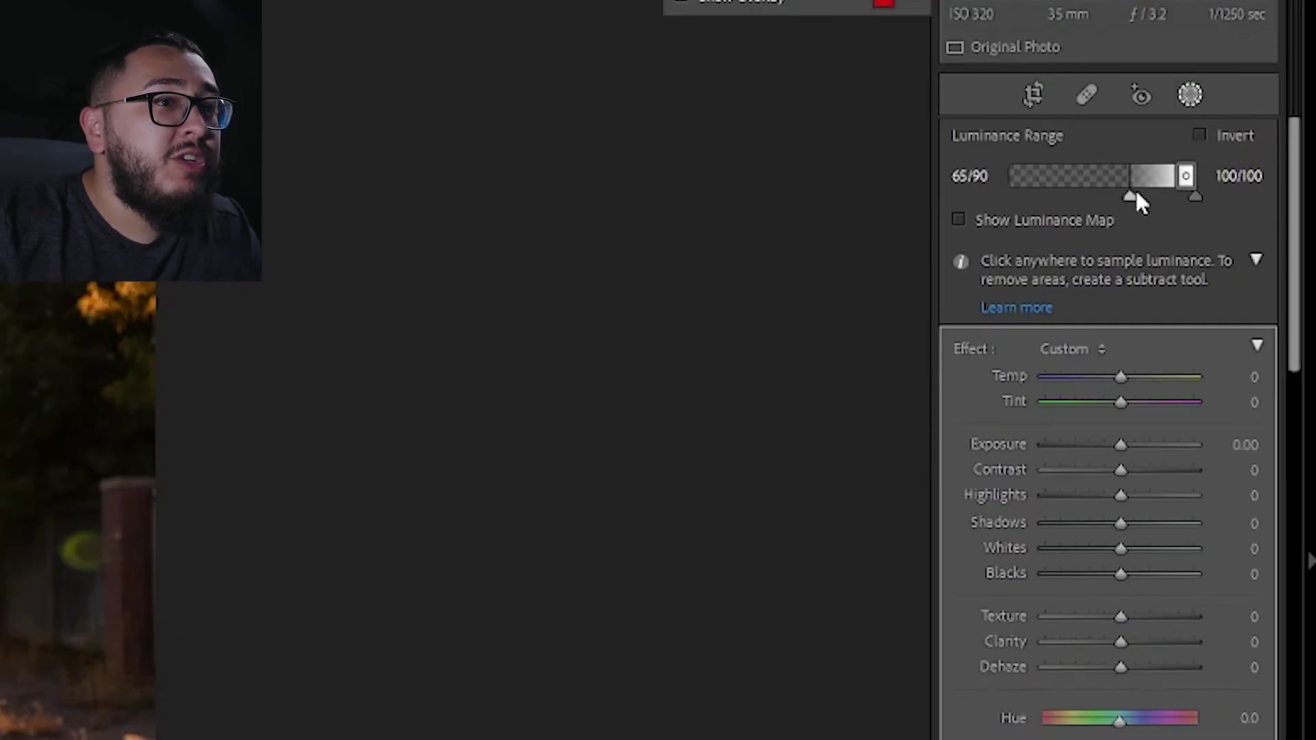
{"action": "left_click_drag", "start_coordinate": [1131, 197], "coordinate": [1107, 196]}
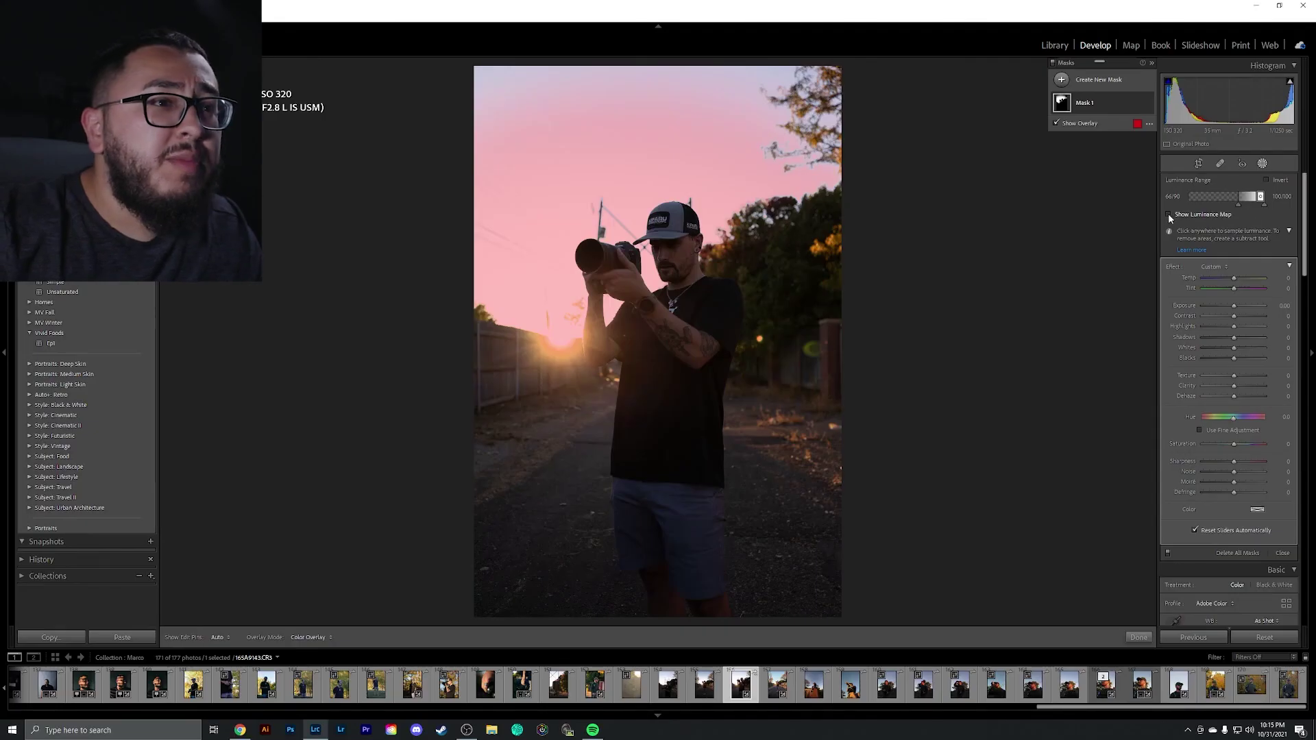
{"action": "left_click", "coordinate": [1169, 214]}
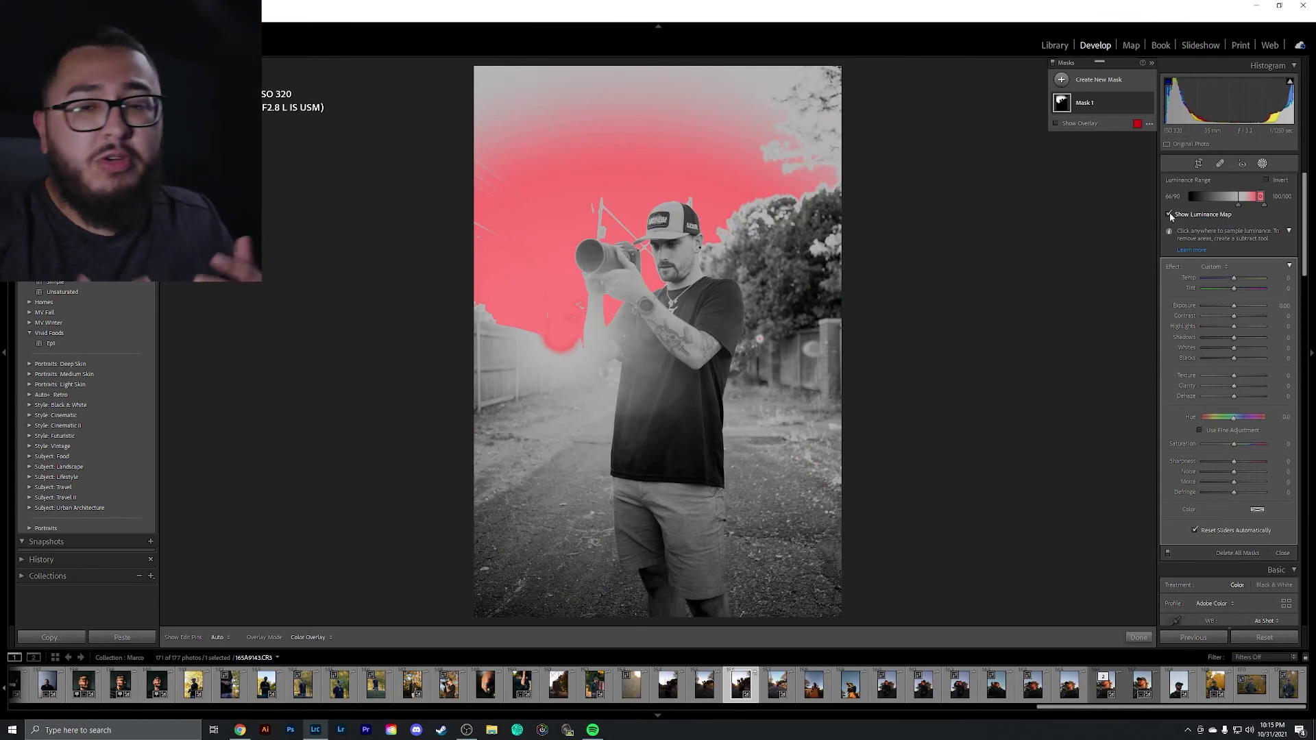